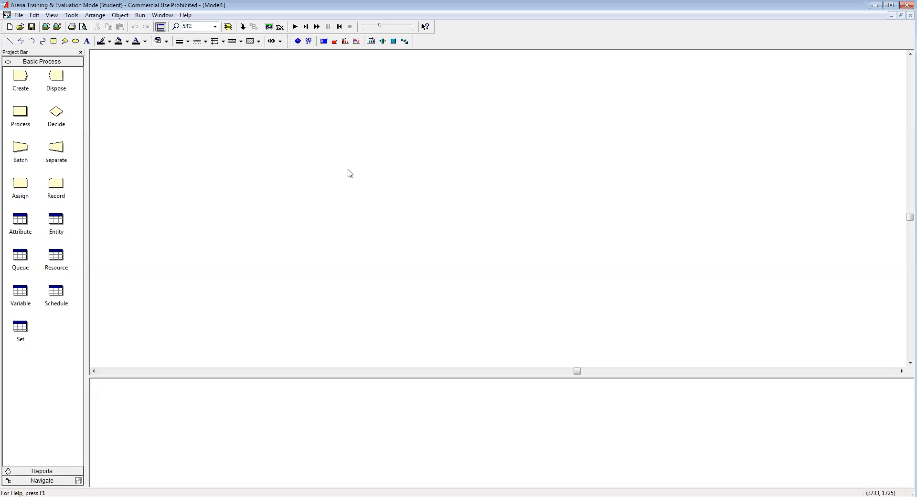
Step: Place a Create module on the empty model canvas and nudge it slightly upward
left_click_drag(19, 79, 234, 181)
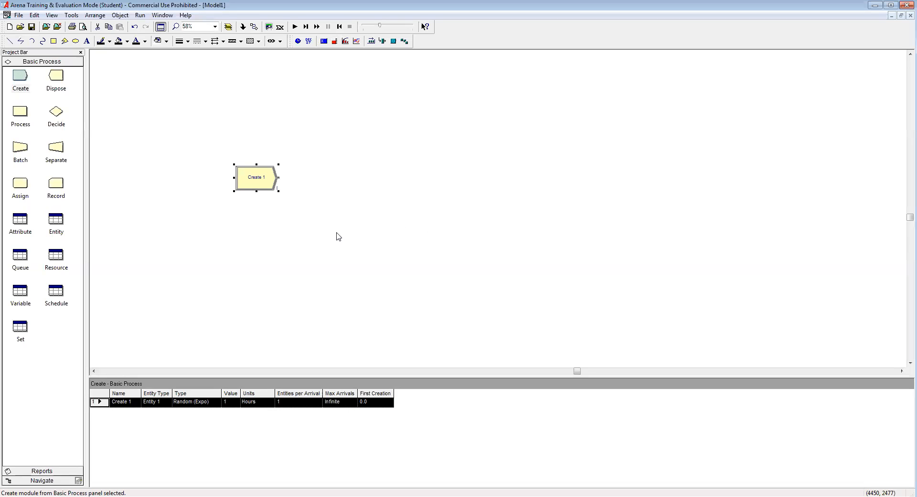
right_click(265, 176)
key("Escape")
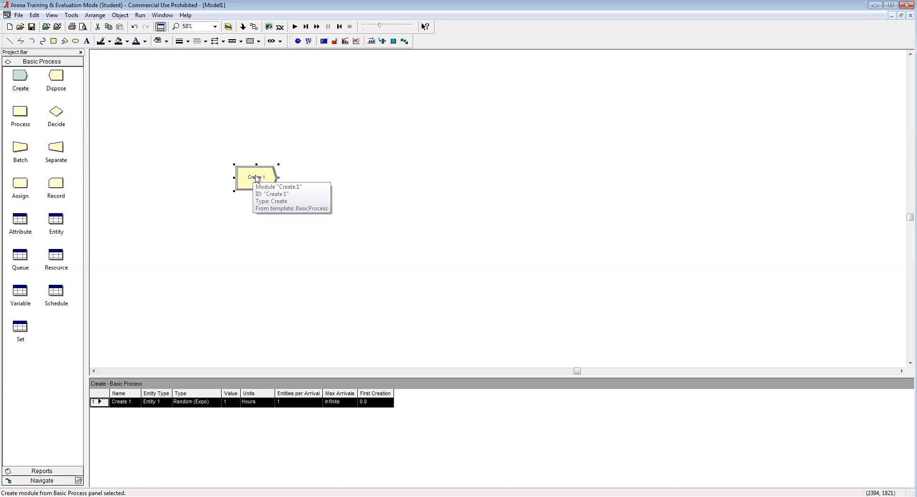
left_click_drag(253, 180, 252, 175)
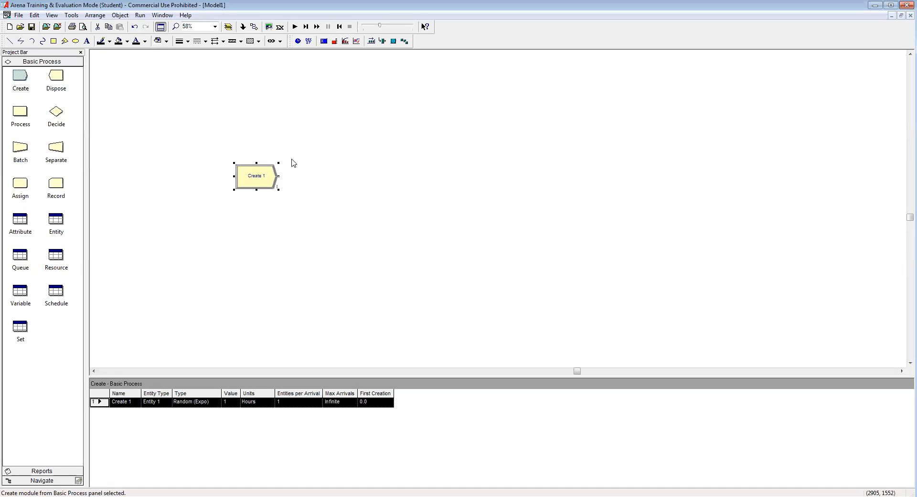
left_click(286, 247)
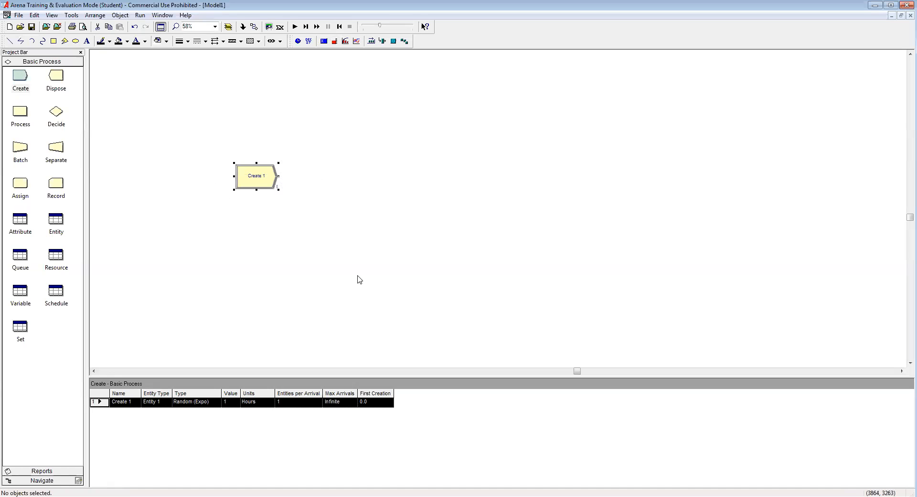
left_click(251, 182)
left_click(277, 239)
left_click(258, 184)
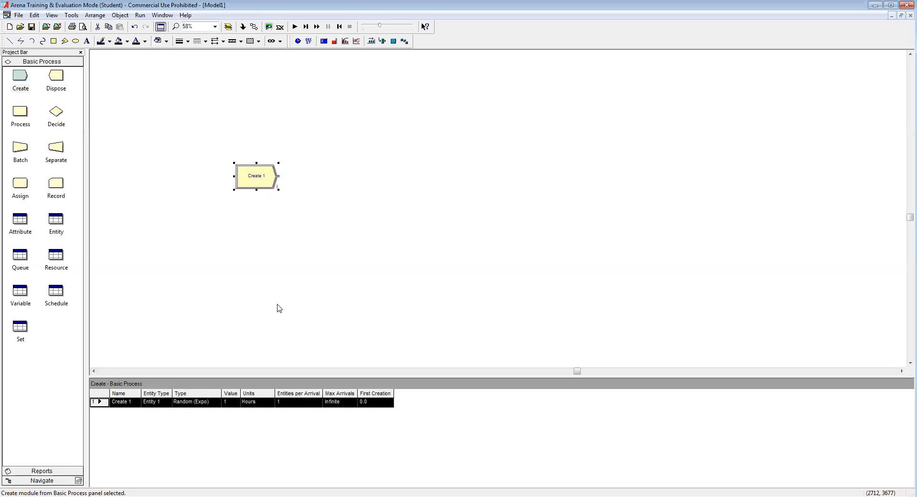
left_click_drag(28, 118, 311, 182)
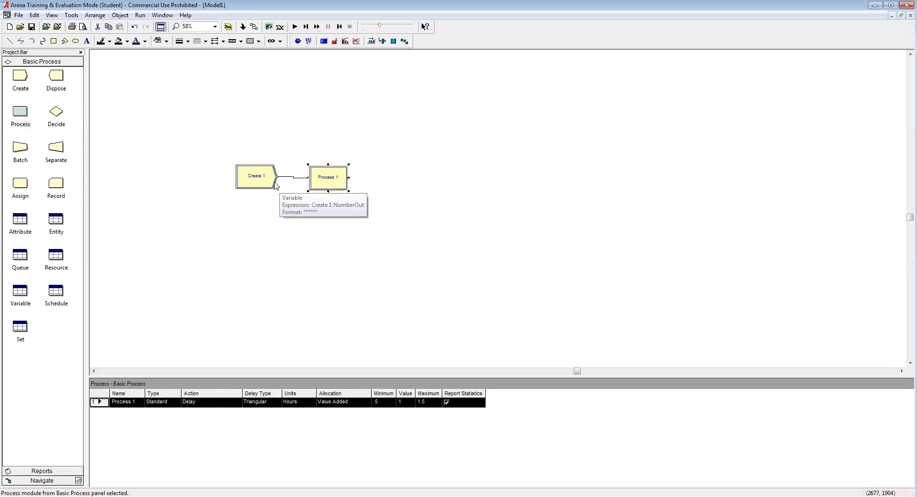
left_click(315, 218)
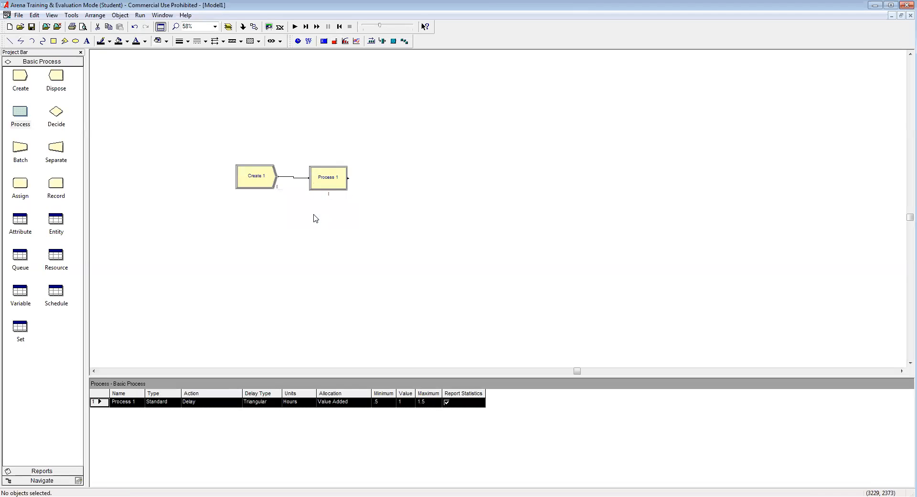
left_click(328, 181)
key("Delete")
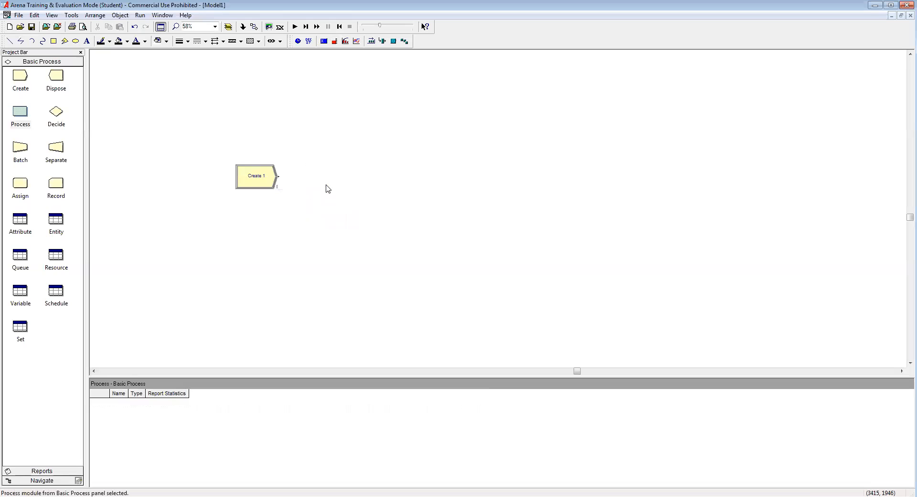
Step: Place a separate Process module beside the Create module and connect the Create exit to the Process entry
left_click(253, 180)
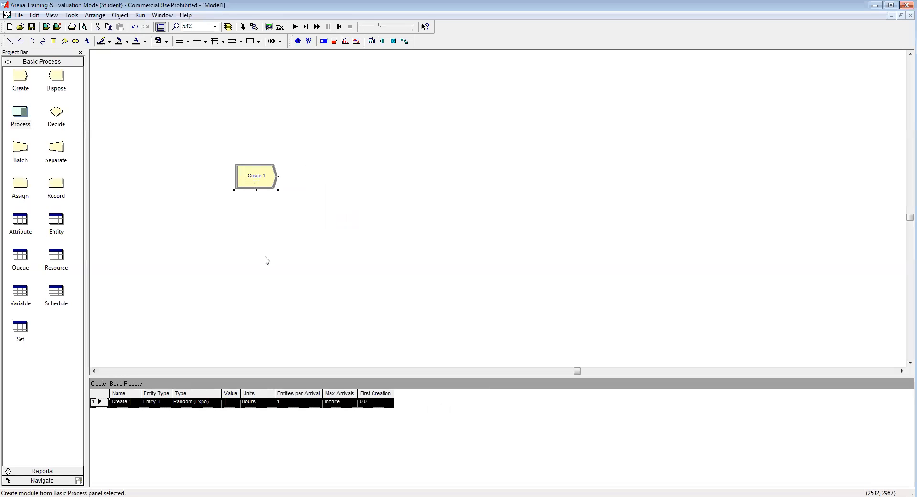
left_click(287, 258)
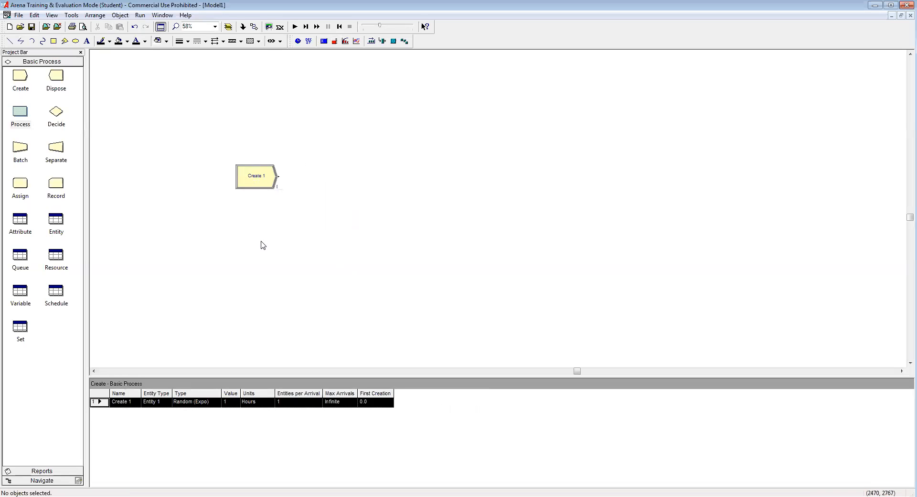
left_click_drag(22, 114, 313, 177)
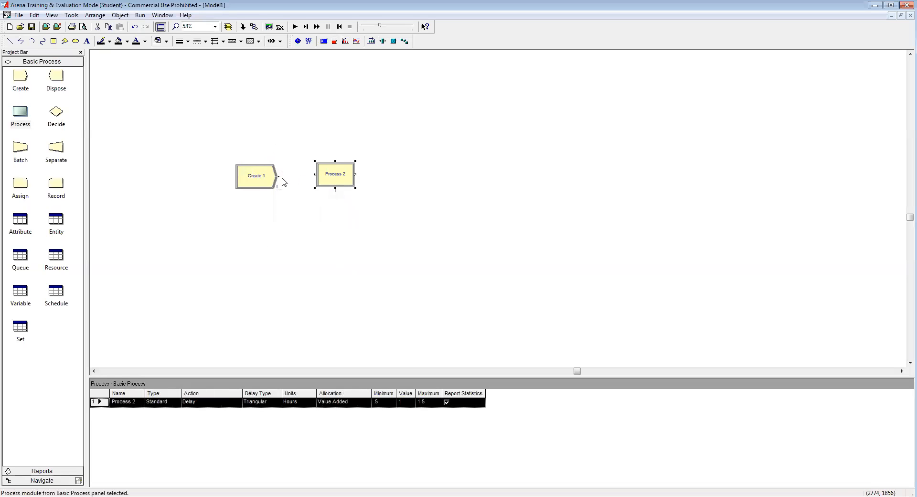
left_click(320, 210)
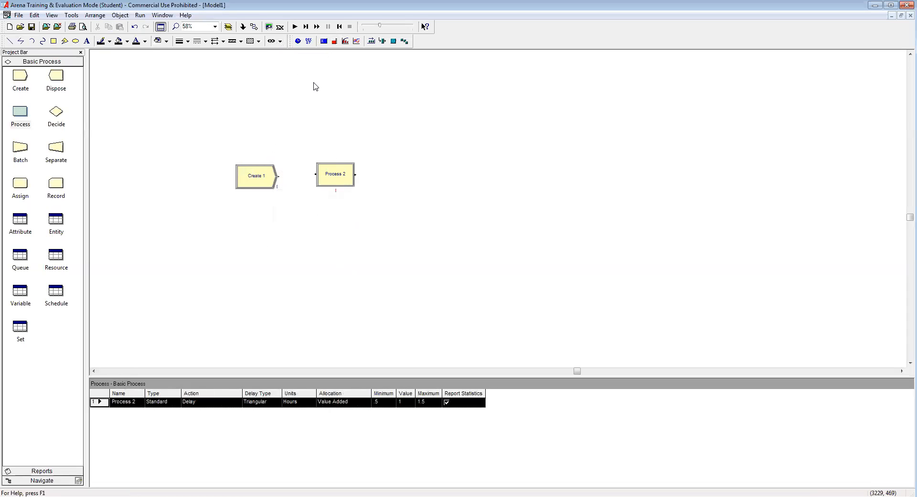
left_click(255, 27)
left_click(280, 176)
left_click(315, 174)
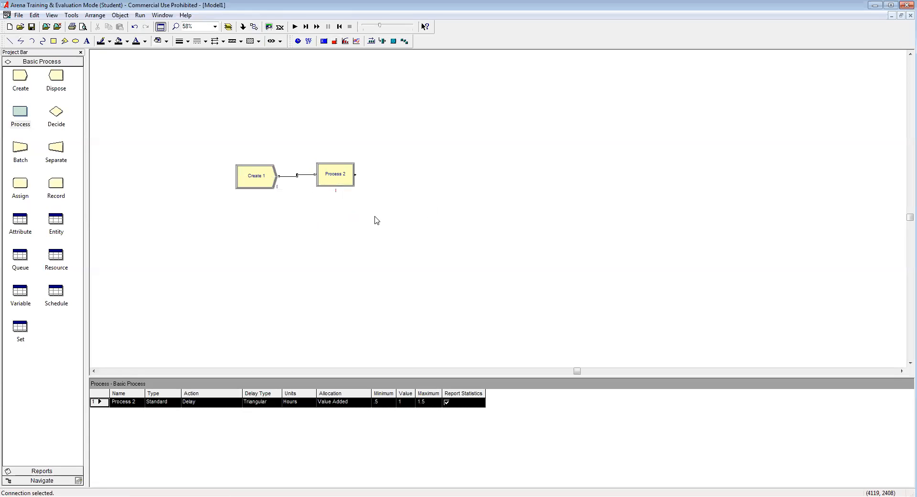
Step: Add a Dispose module after the Process module so that it connects automatically to the Process exit
left_click(342, 184)
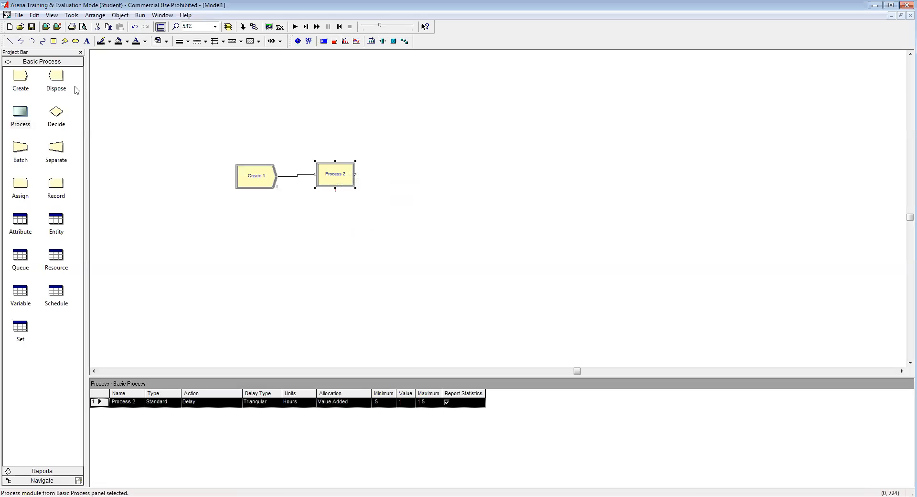
left_click_drag(56, 80, 392, 180)
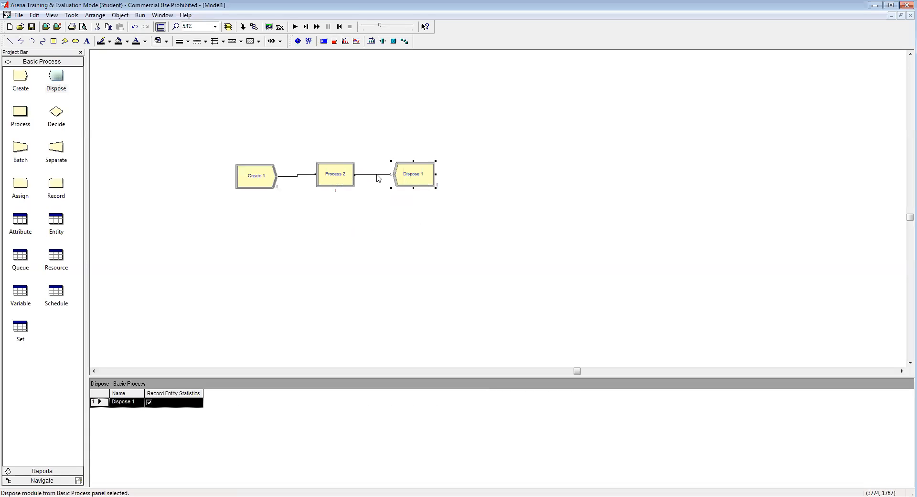
left_click(392, 262)
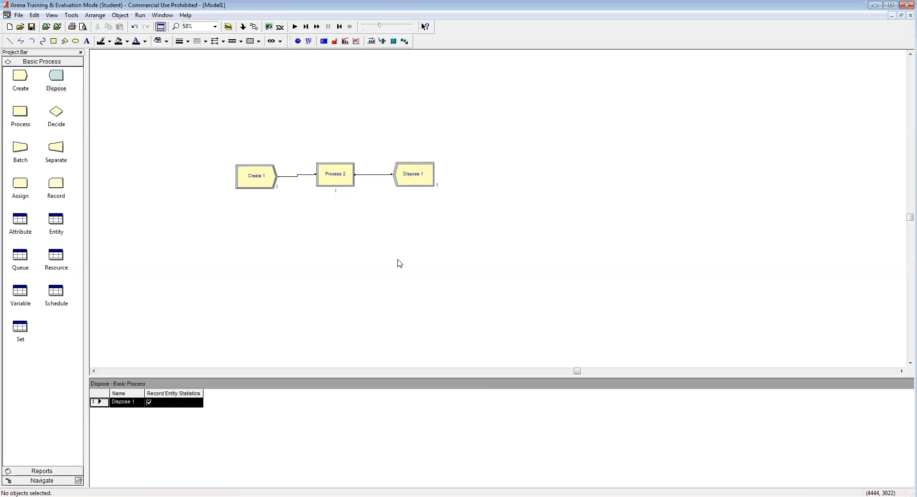
Step: Name the Create module Customers Arrive and set its entity type to Customer
double_click(257, 182)
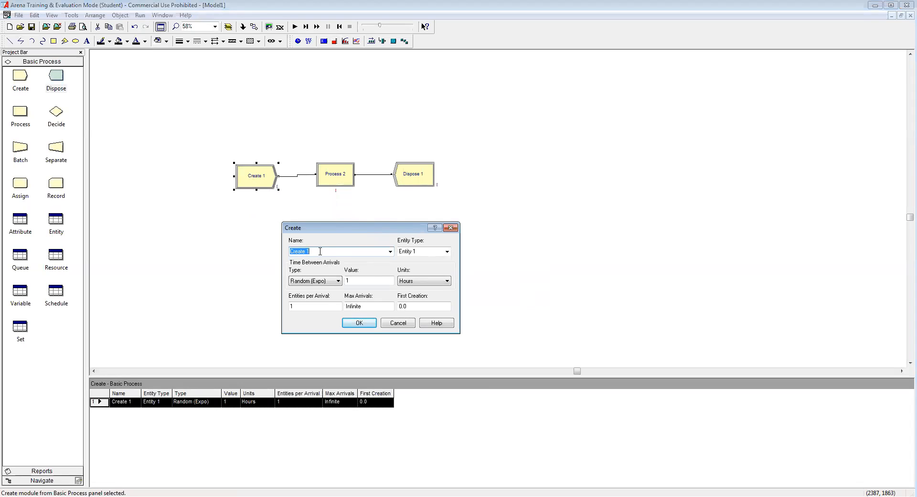
type("Customers Arrive")
left_click(420, 251)
type("Customer")
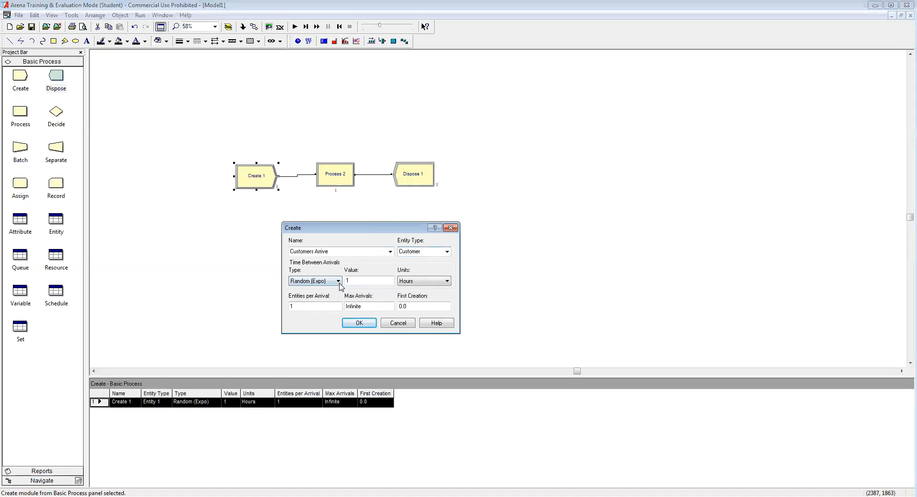
Step: Set the Create module's time between arrivals to Random (Expo) with value 10 in Minutes, and apply the settings
left_click(339, 282)
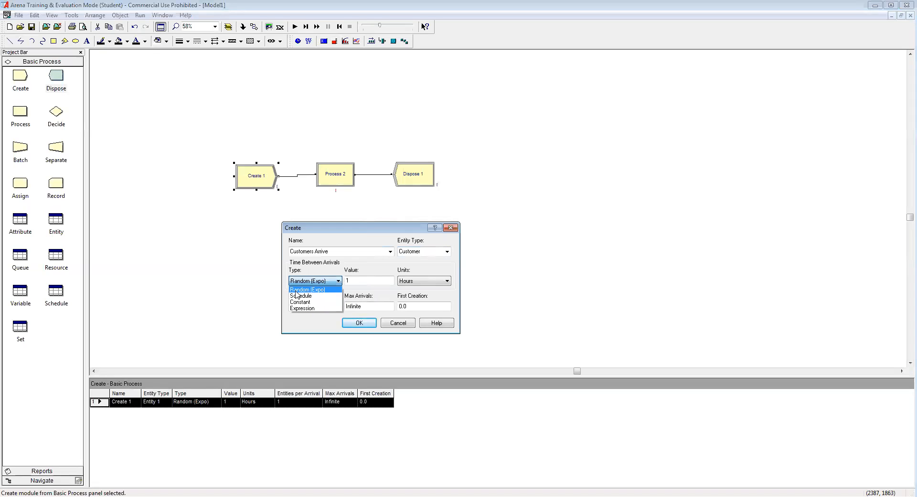
left_click(321, 290)
double_click(348, 280)
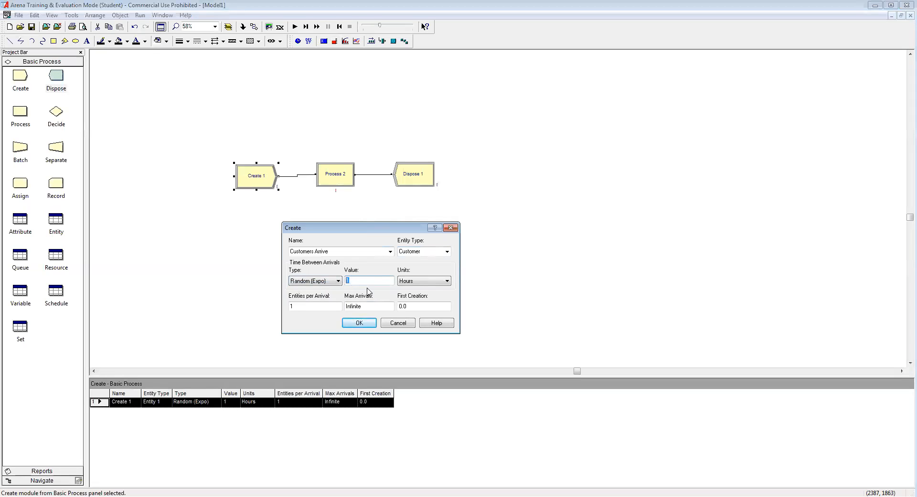
type("10")
left_click(431, 283)
left_click(408, 296)
left_click(435, 284)
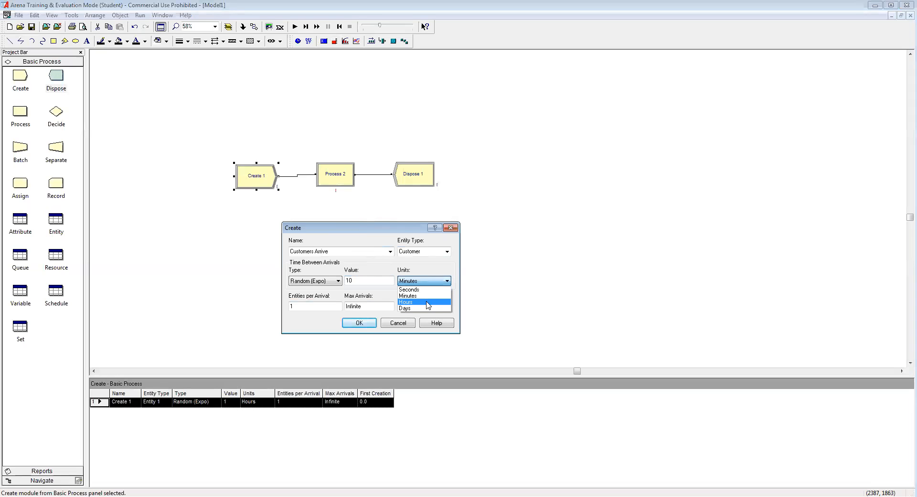
left_click(423, 296)
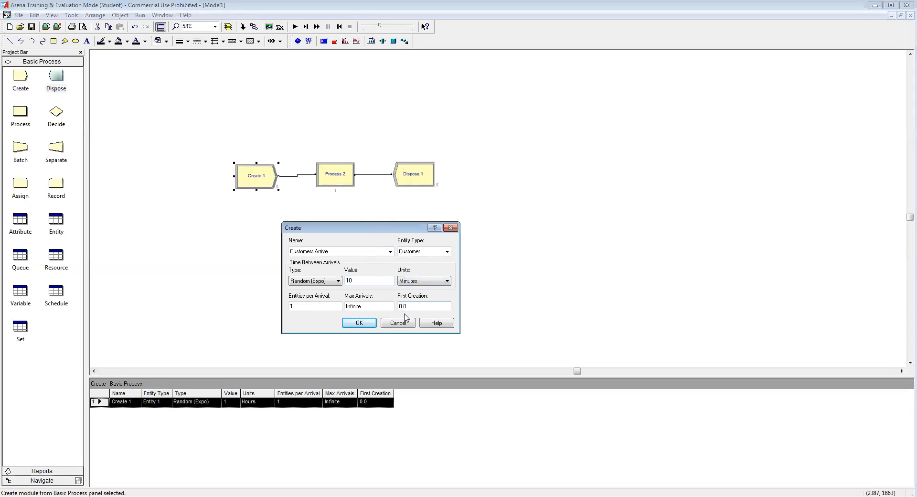
left_click(366, 324)
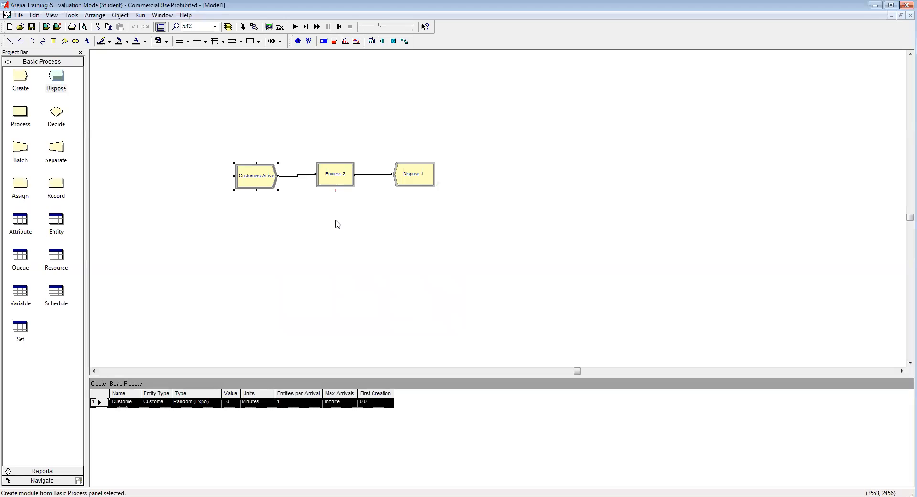
Step: Name the Process module Service Process and set its action to Seize Delay Release
double_click(335, 178)
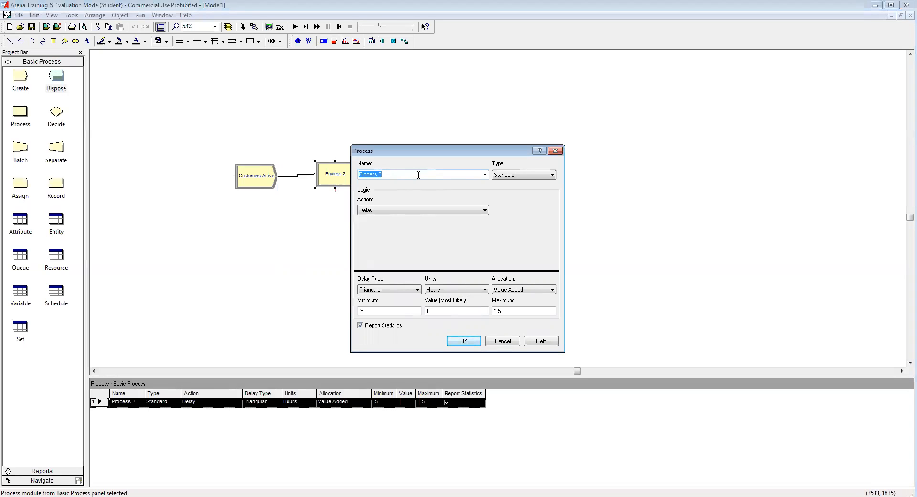
type("Service Process")
left_click(419, 211)
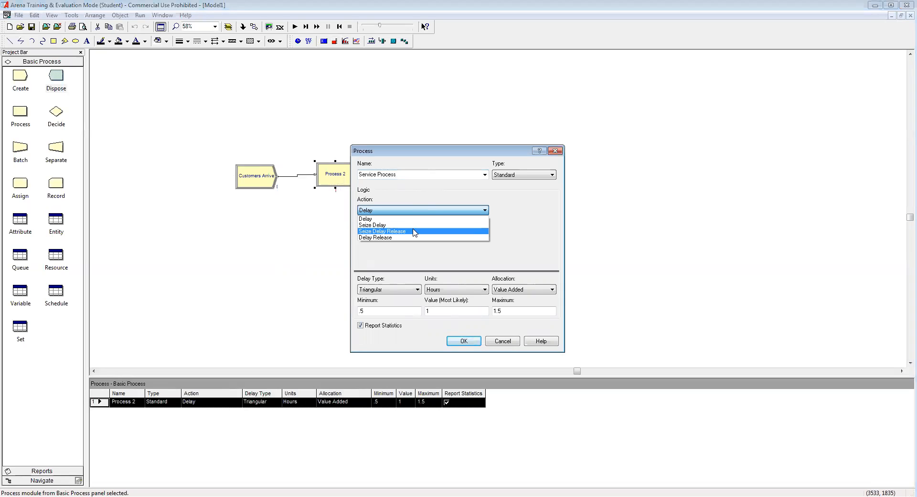
left_click(382, 231)
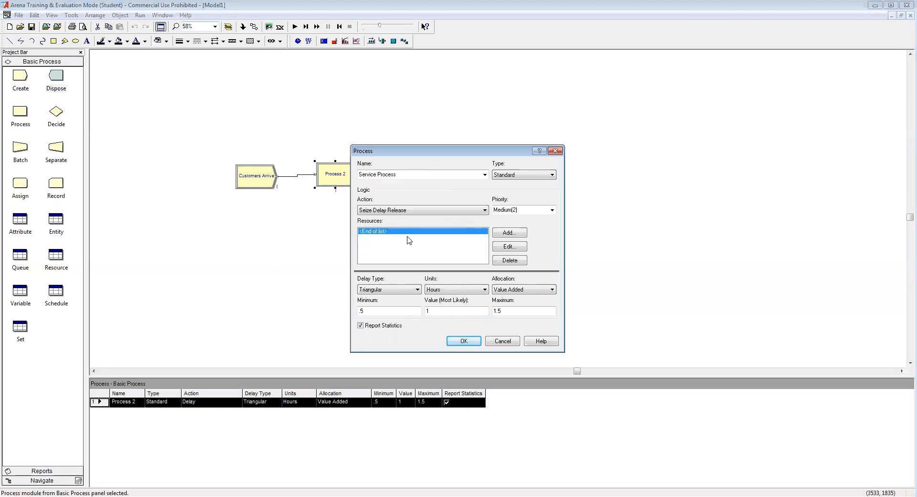
Step: Add a resource named Teller with quantity 1 to the Service Process
left_click(505, 234)
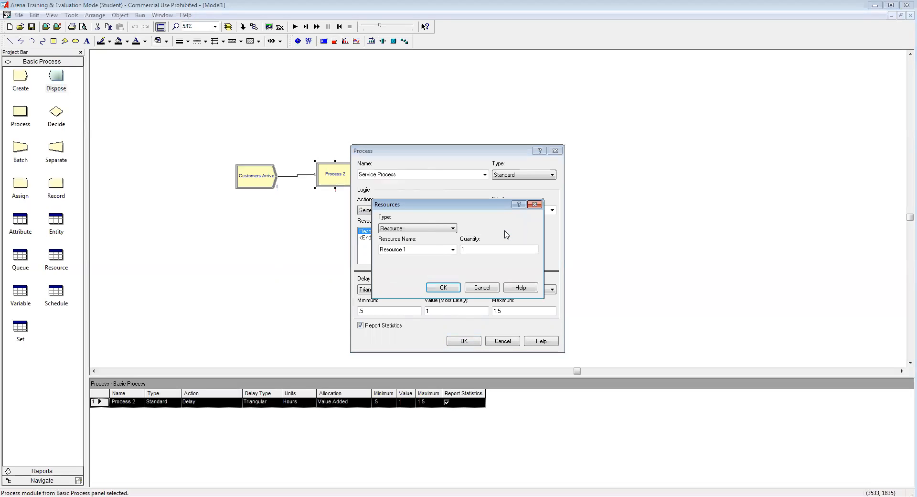
left_click(416, 247)
type("Teller")
left_click(468, 249)
left_click_drag(464, 249, 462, 250)
left_click(470, 248)
left_click(445, 290)
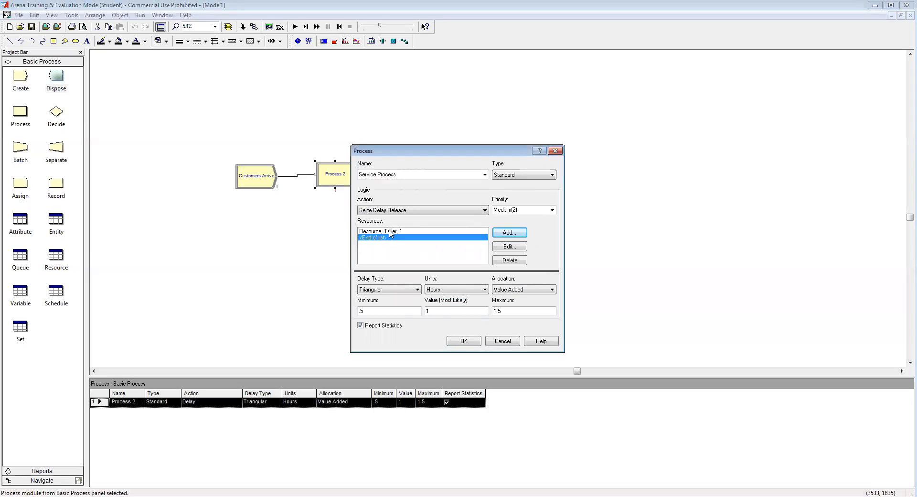
Step: Set the Service Process delay type to Expression with EXPO(8) in Minutes, and apply the settings
left_click(413, 290)
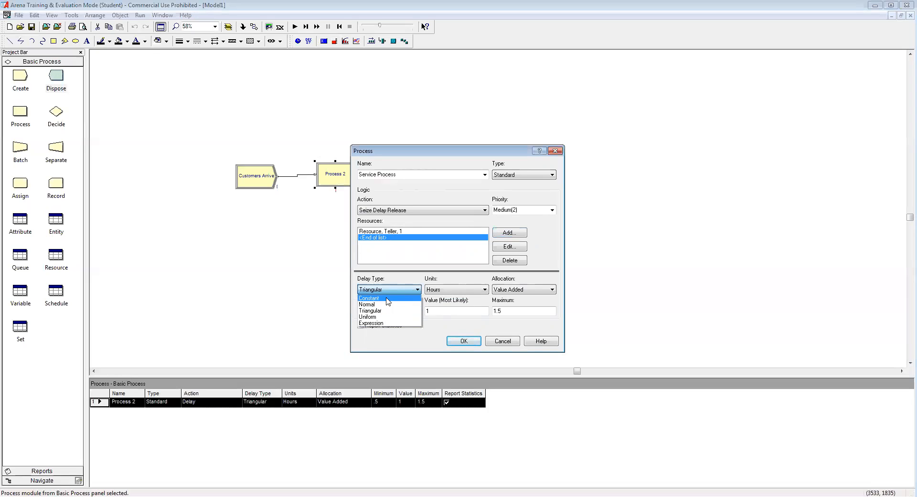
left_click(384, 323)
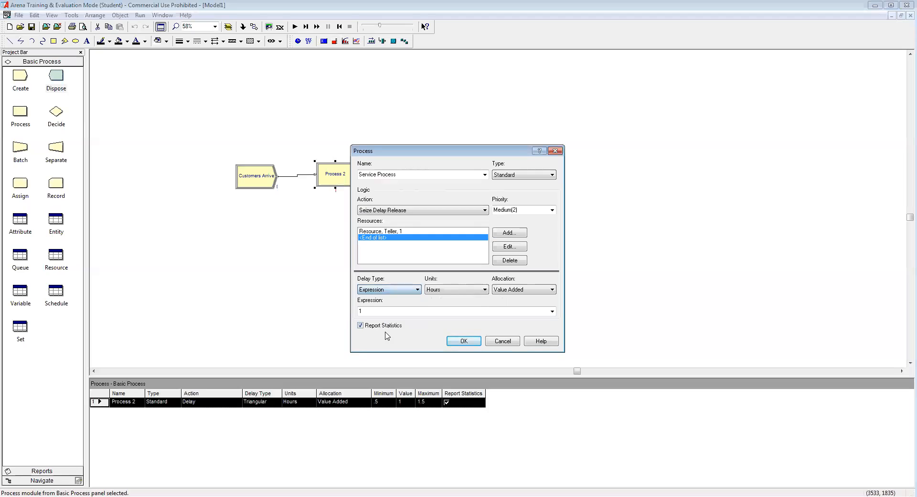
double_click(371, 309)
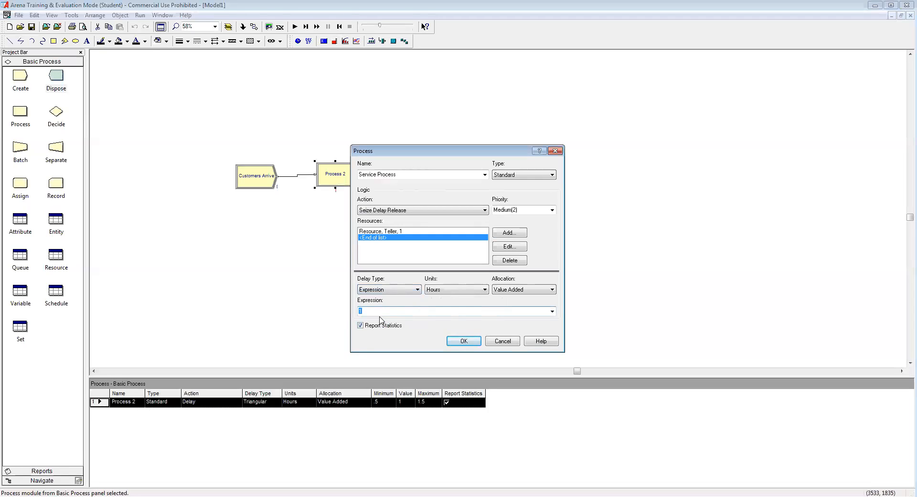
type("EXPO(")
type("8")
type(")")
left_click(459, 290)
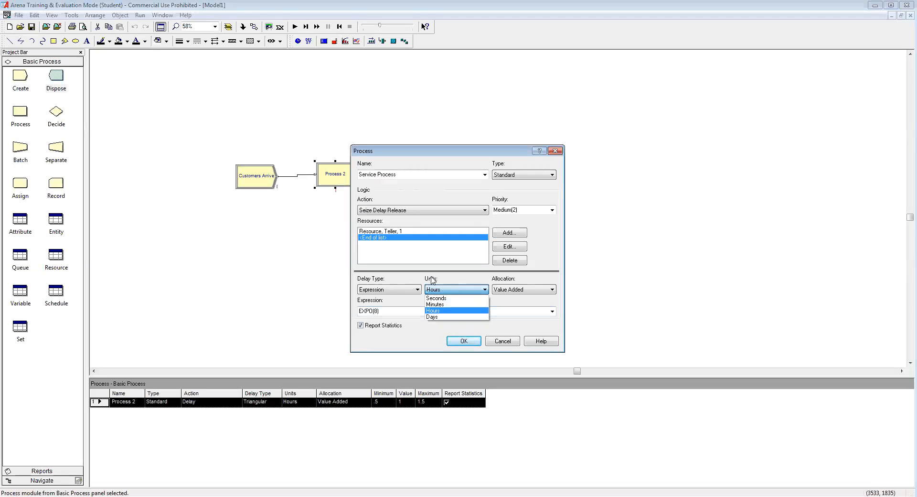
left_click(440, 305)
double_click(399, 310)
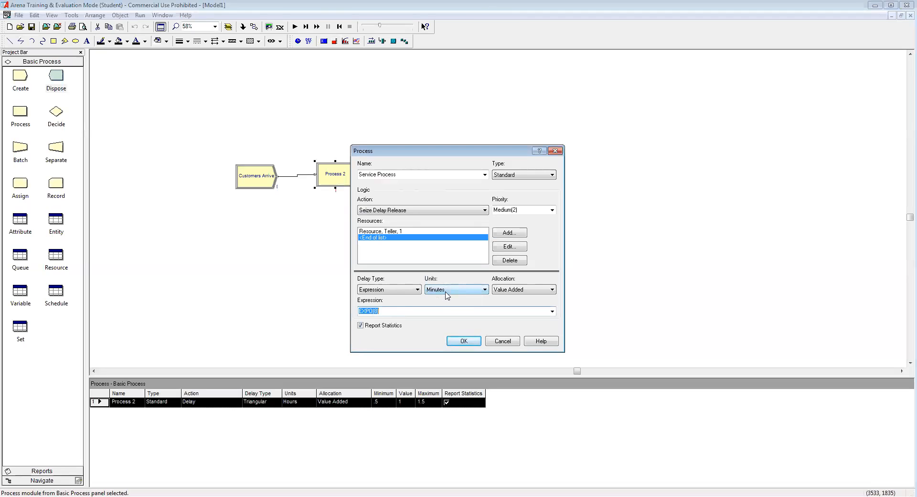
left_click(463, 341)
left_click(393, 324)
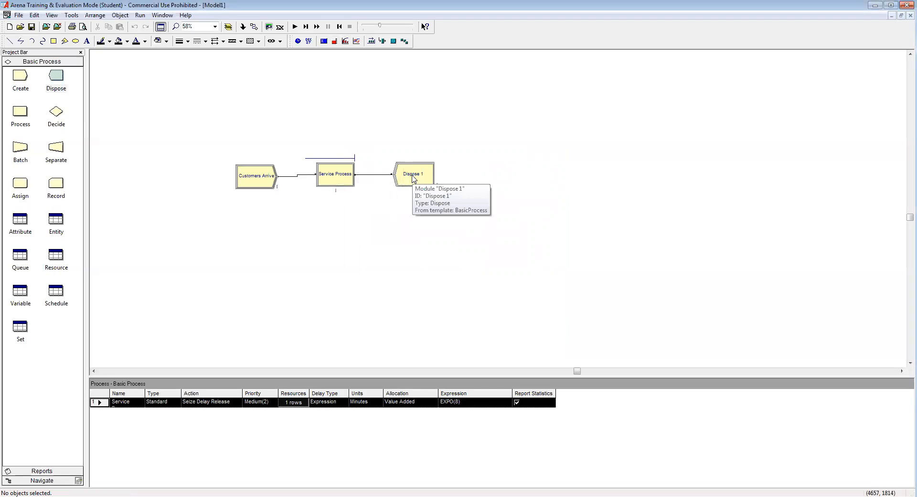
Step: Rename the Dispose module as Customers Leave
double_click(413, 183)
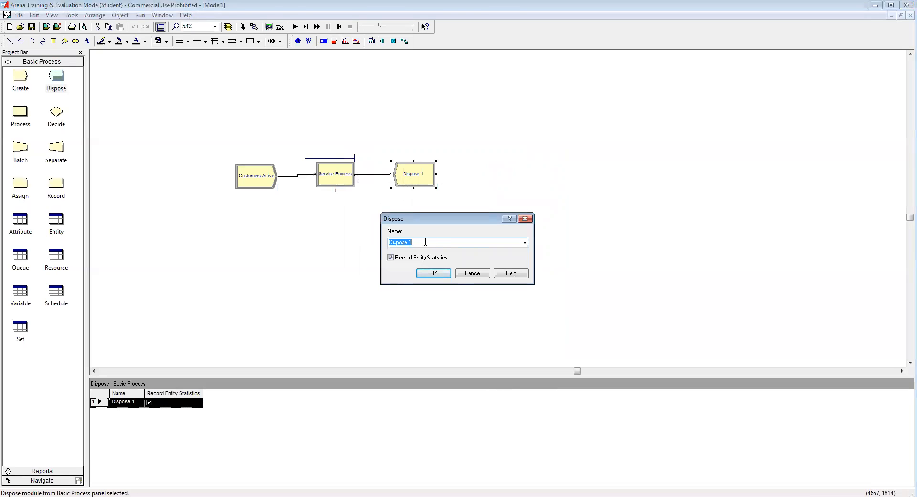
type("customer Leaves")
left_click(432, 272)
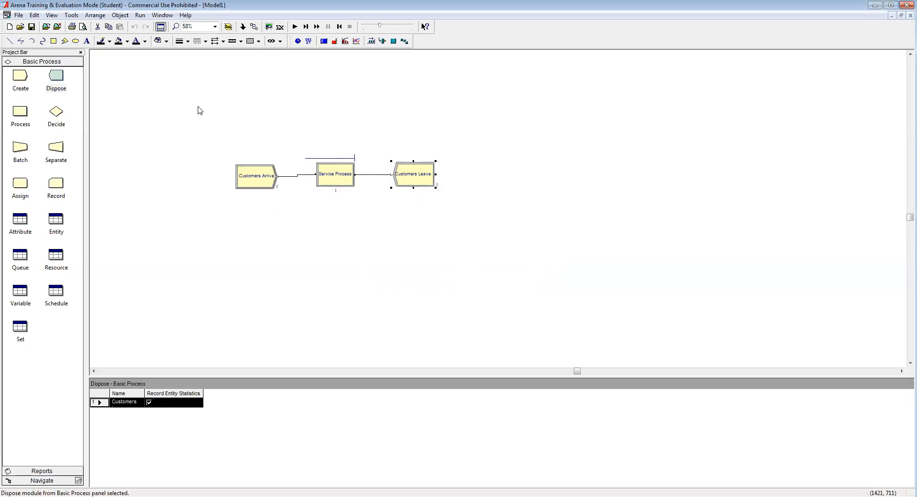
Step: Save the model as Example-1.doe in the Arena Examples folder
left_click(19, 15)
left_click(57, 64)
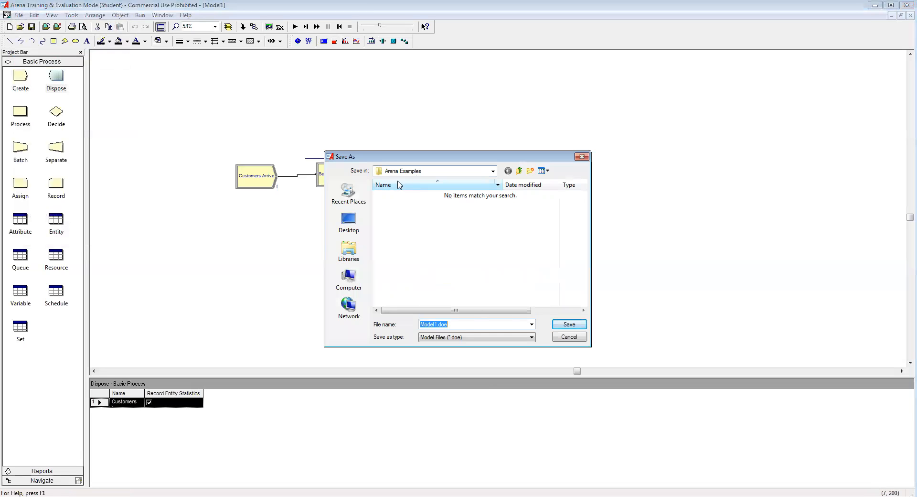
left_click(436, 324)
key("BackSpace")
key("BackSpace")
key("BackSpace")
key("BackSpace")
key("BackSpace")
key("BackSpace")
type("Example-1")
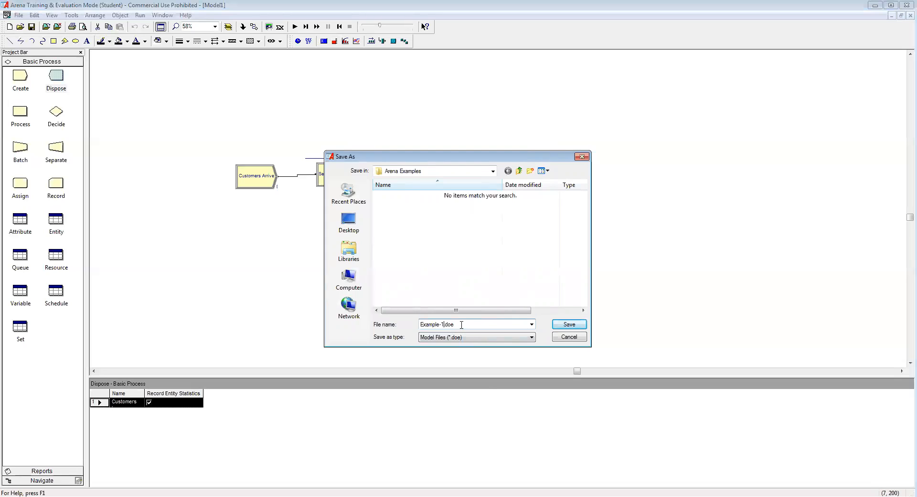
left_click(567, 327)
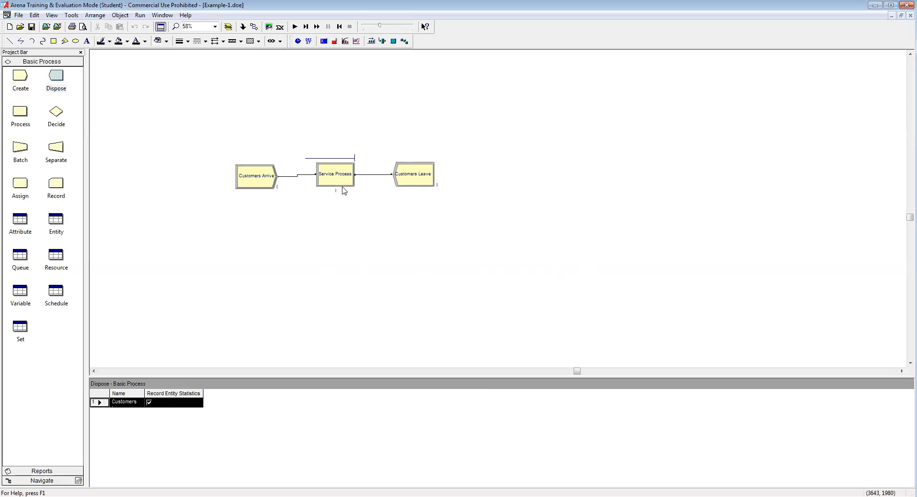
Step: In the run setup's project parameters, set the project title to My First Project and enter the analyst's name
left_click(140, 15)
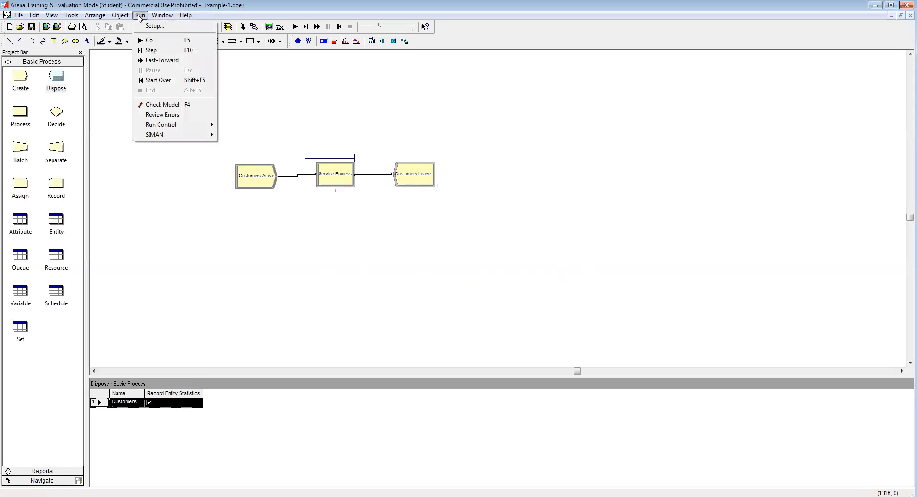
left_click(166, 27)
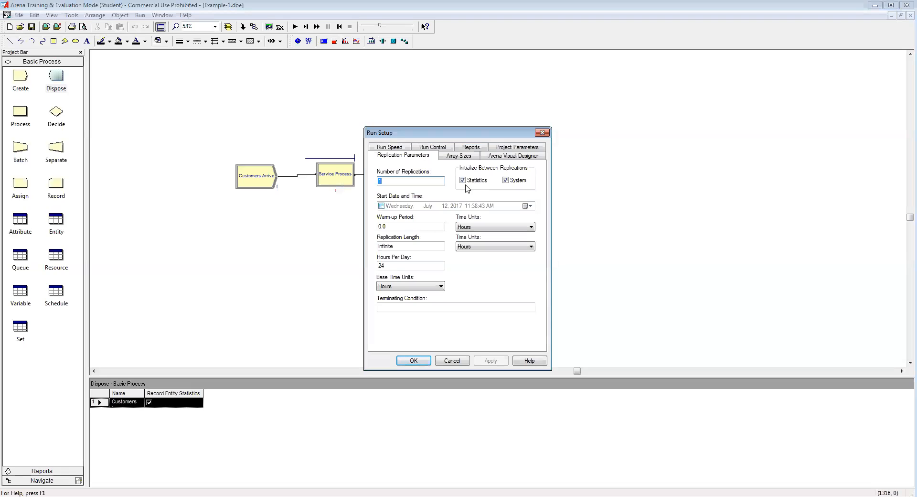
left_click(510, 149)
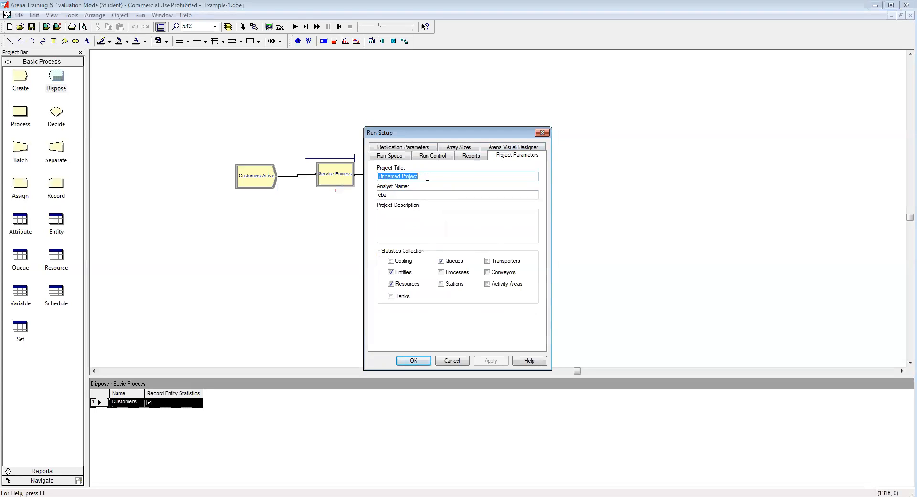
type("My ")
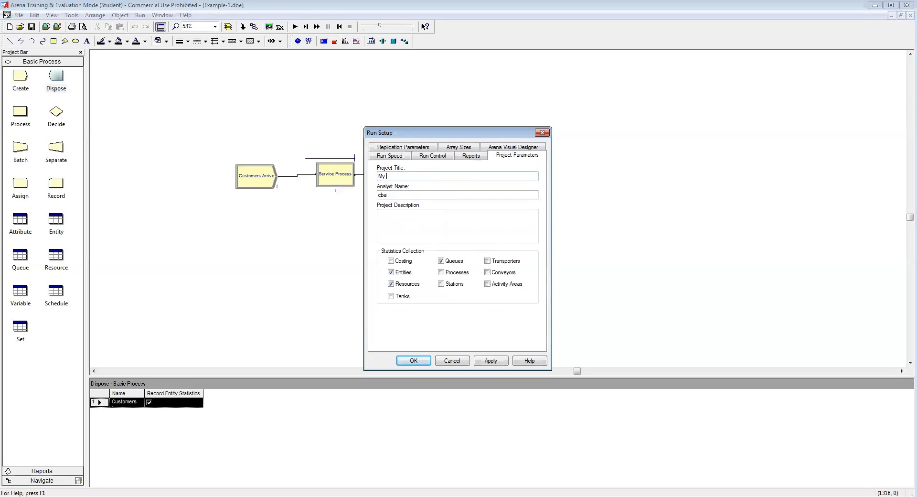
type("First Project")
key("BackSpace")
key("BackSpace")
key("BackSpace")
type("Chen")
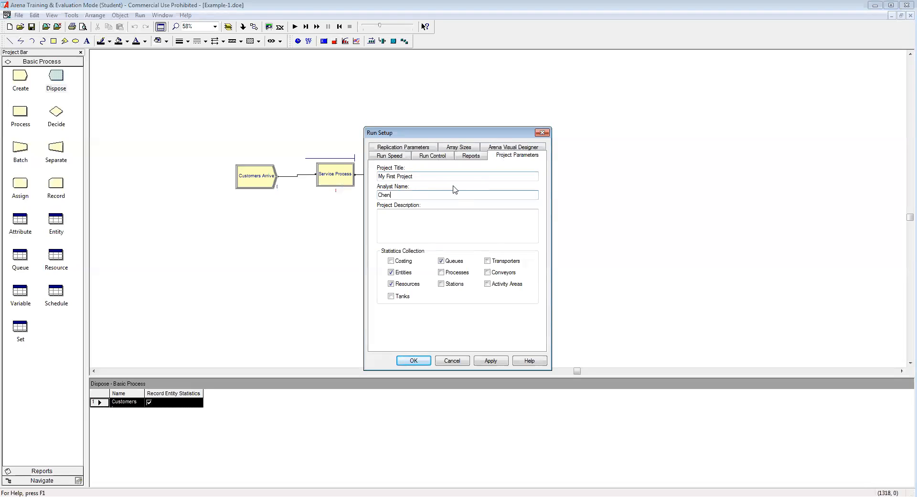
Step: Set the replication length to 160 hours, hours per day to 8 and base time units to Minutes, and apply the run setup
left_click(400, 148)
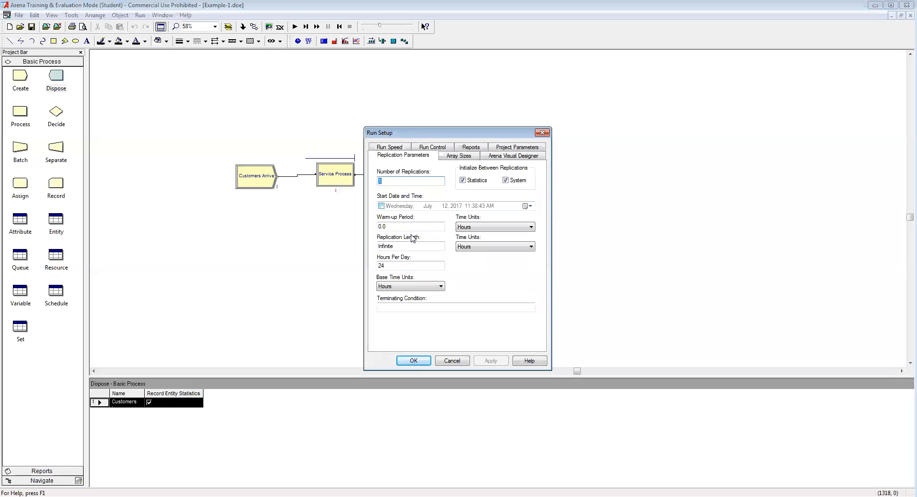
left_click_drag(410, 245, 351, 248)
type("160")
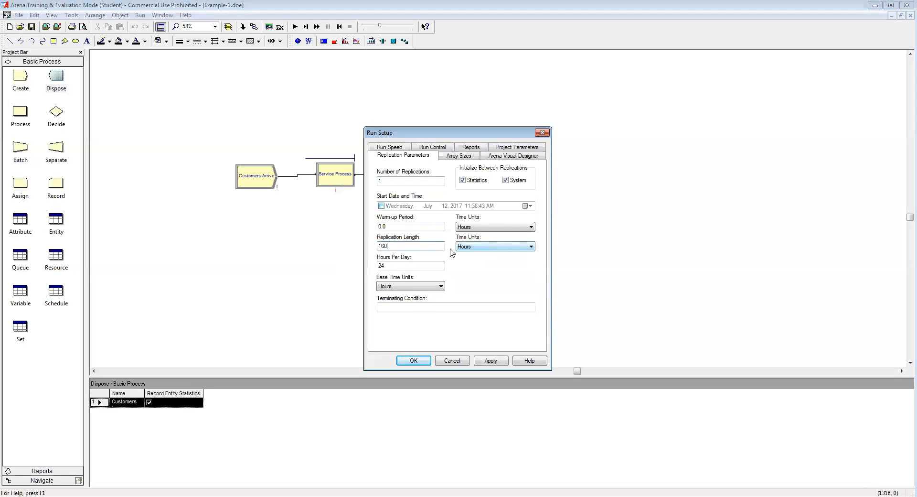
double_click(393, 264)
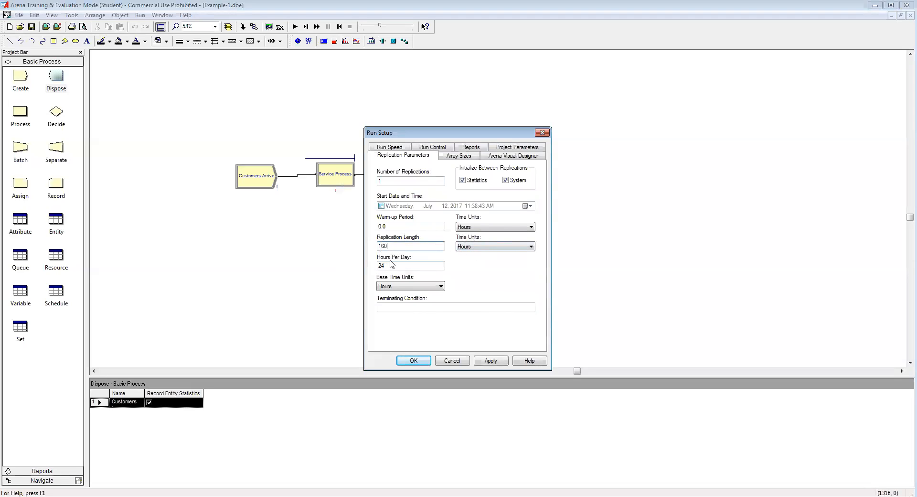
type("8")
left_click(424, 286)
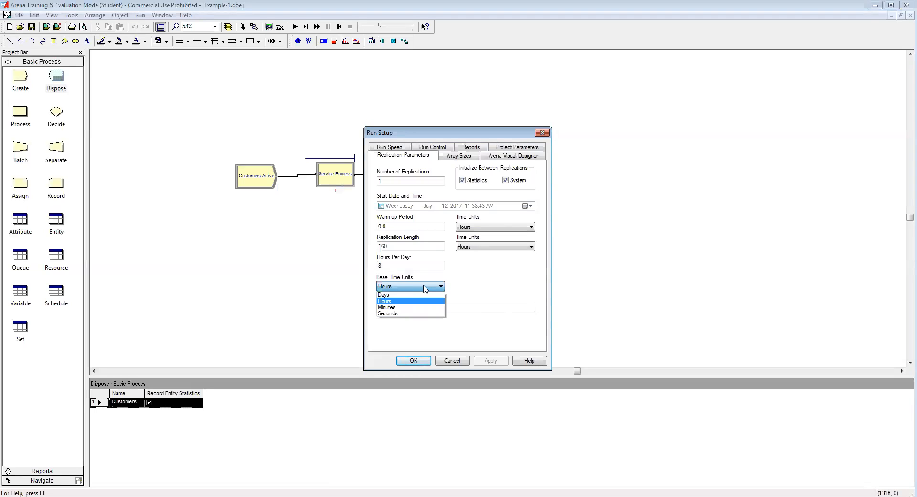
left_click(410, 309)
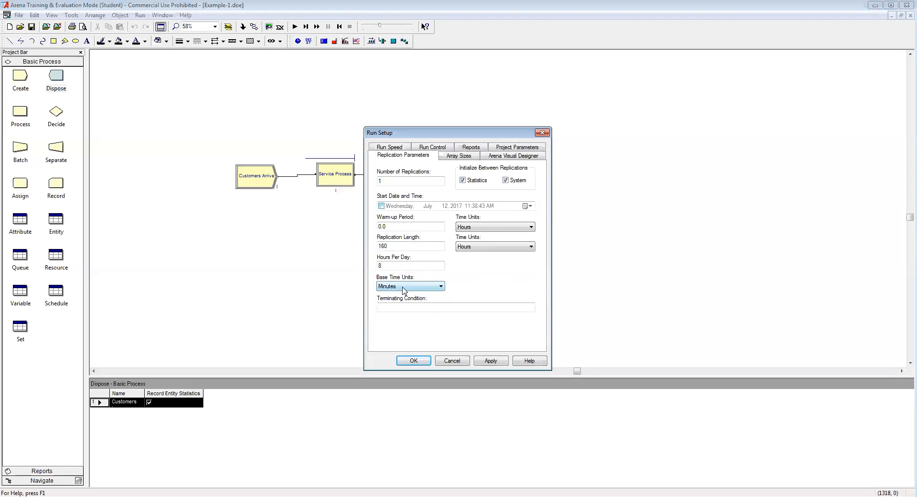
left_click(412, 360)
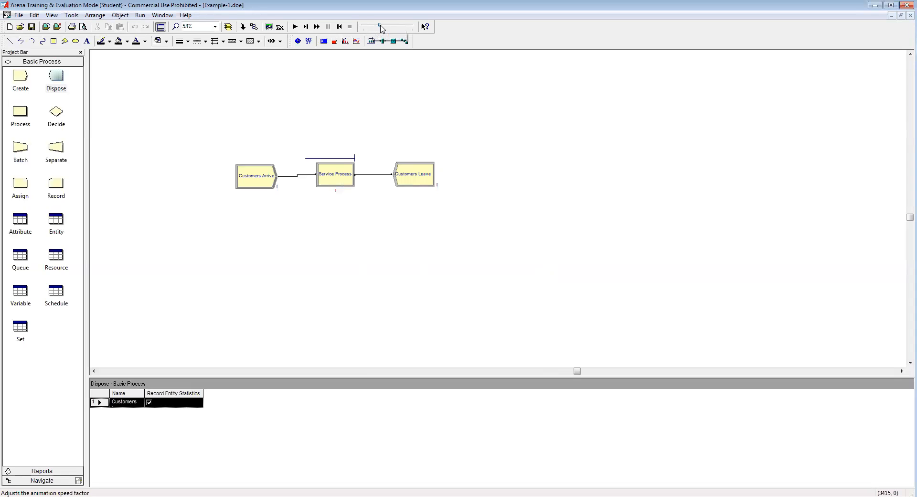
Step: Run the simulation at a very low animation speed, and raise the speed factor to 100 during the run
left_click_drag(381, 26, 362, 27)
left_click(364, 27)
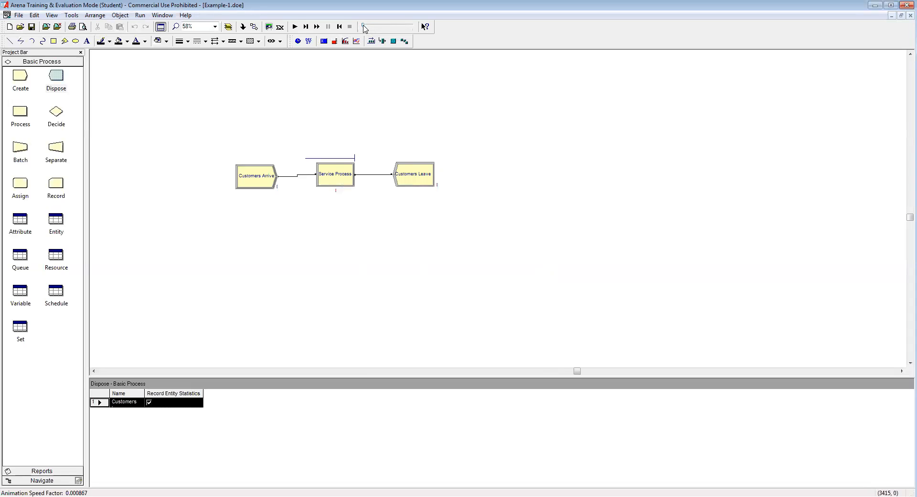
mouse_move(363, 26)
left_mouse_down()
mouse_move(413, 27)
mouse_move(365, 29)
left_mouse_up()
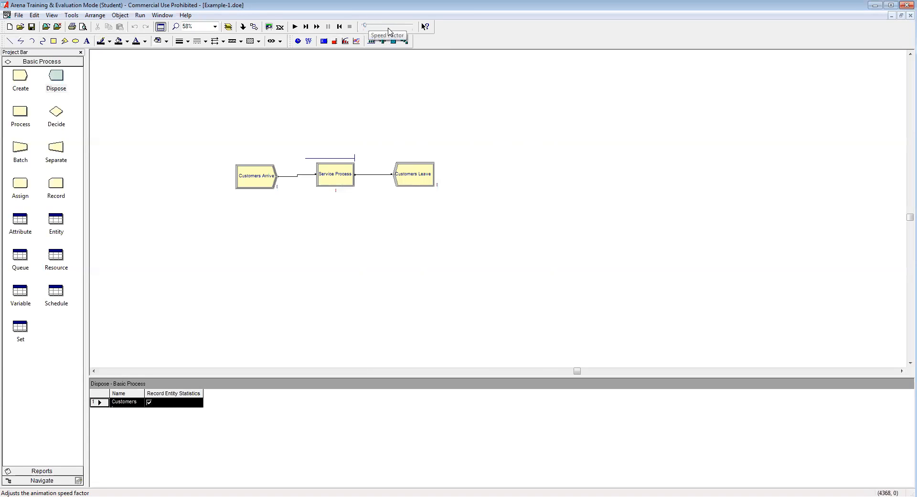
left_click(295, 27)
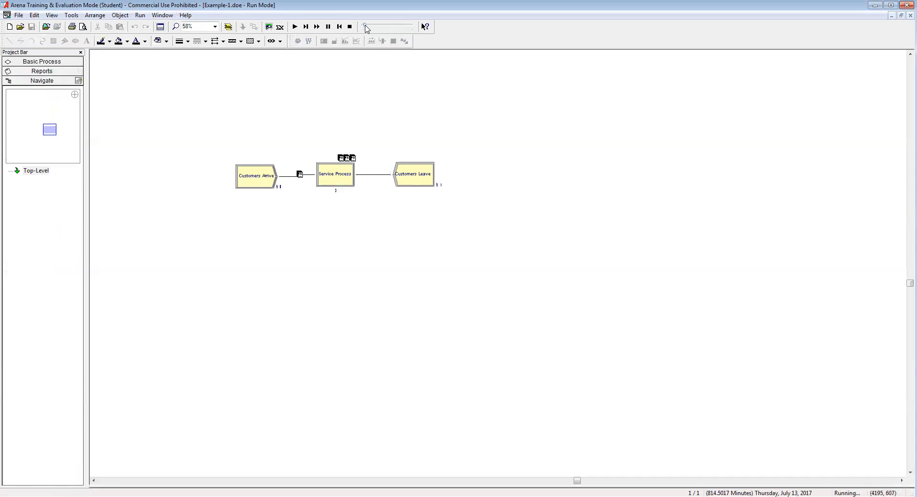
left_click_drag(366, 28, 412, 28)
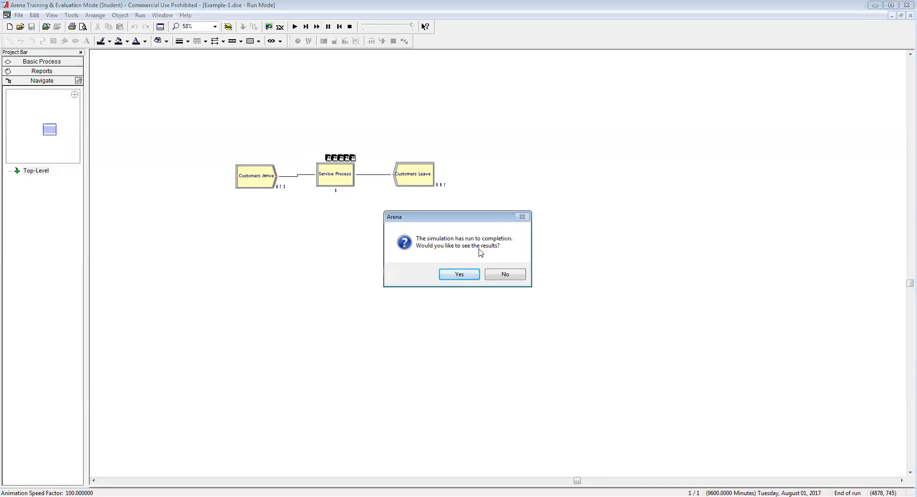
Step: Examine the Category Overview report's entity times, queue statistics and resource usage, and close the report
left_click(456, 275)
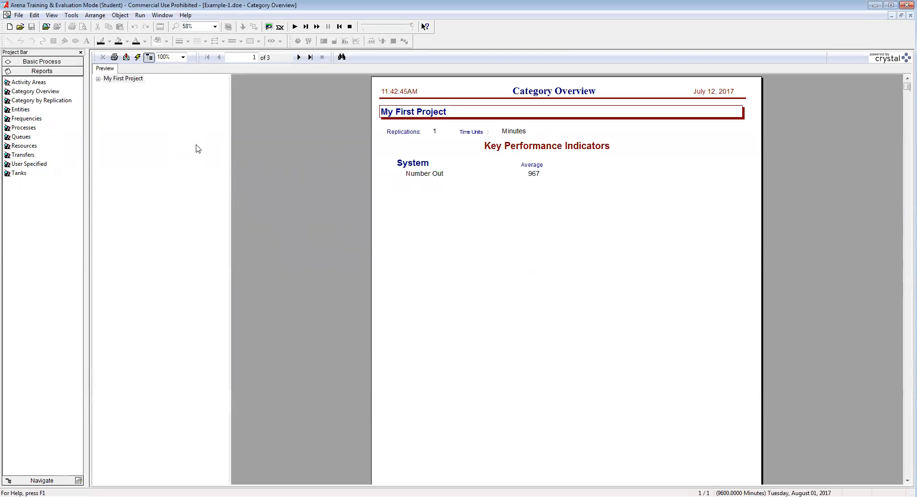
left_click(99, 79)
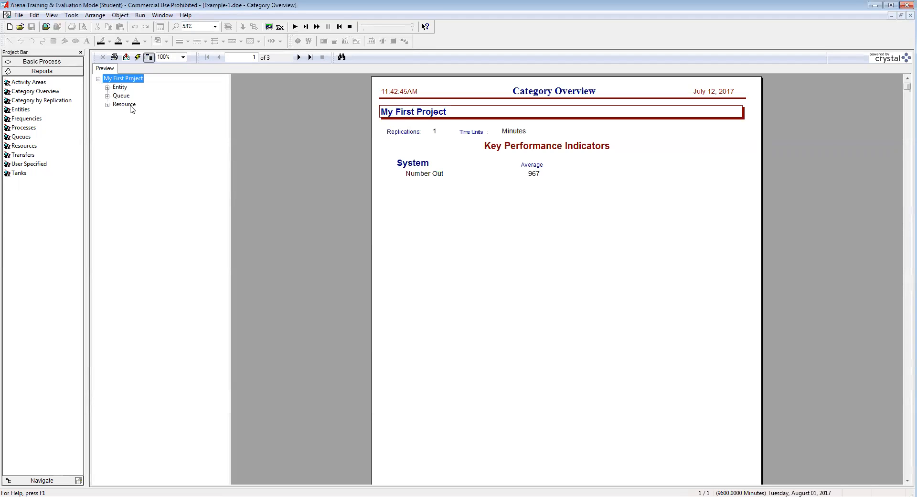
left_click(108, 88)
left_click(128, 95)
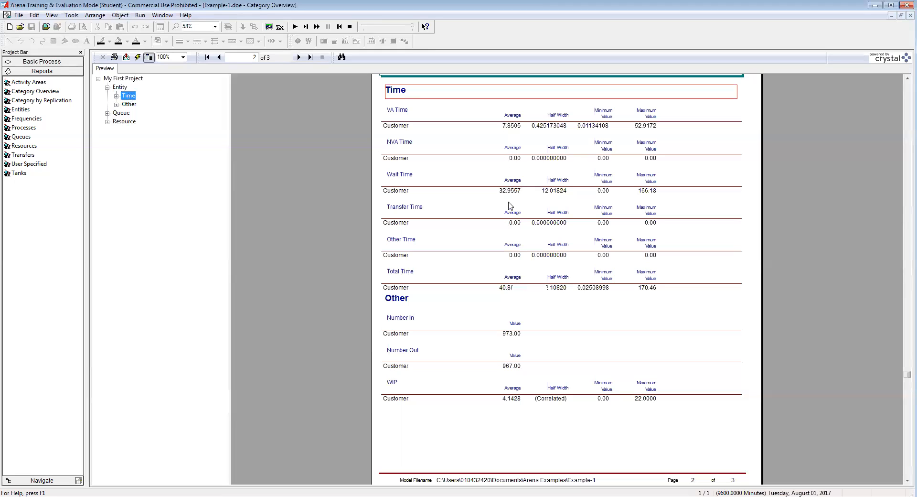
left_click(108, 113)
left_click(129, 130)
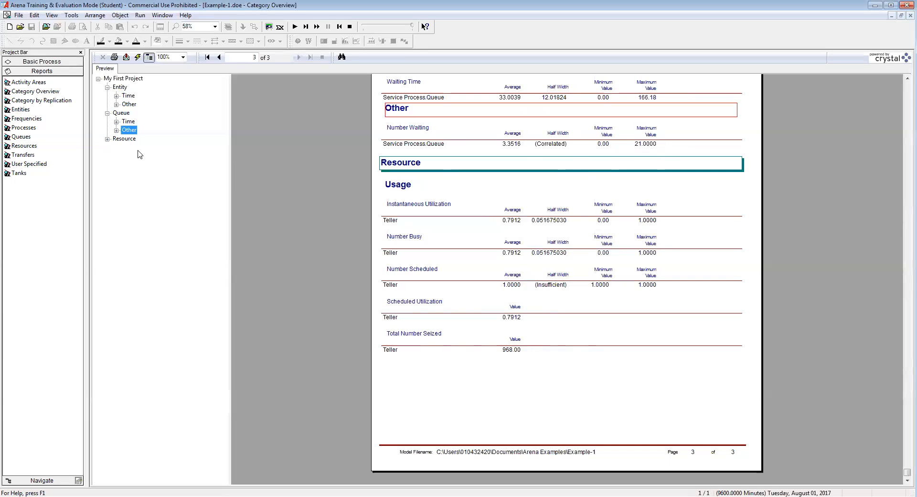
left_click(107, 138)
left_click(129, 148)
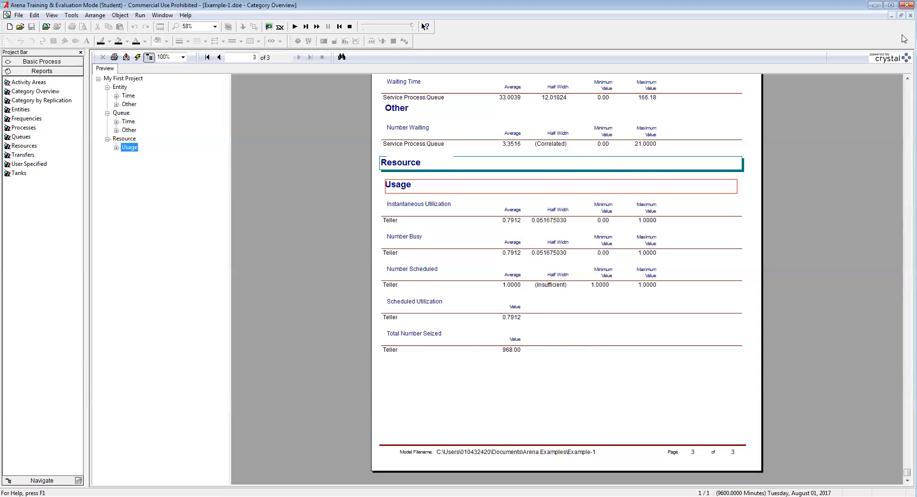
left_click(910, 15)
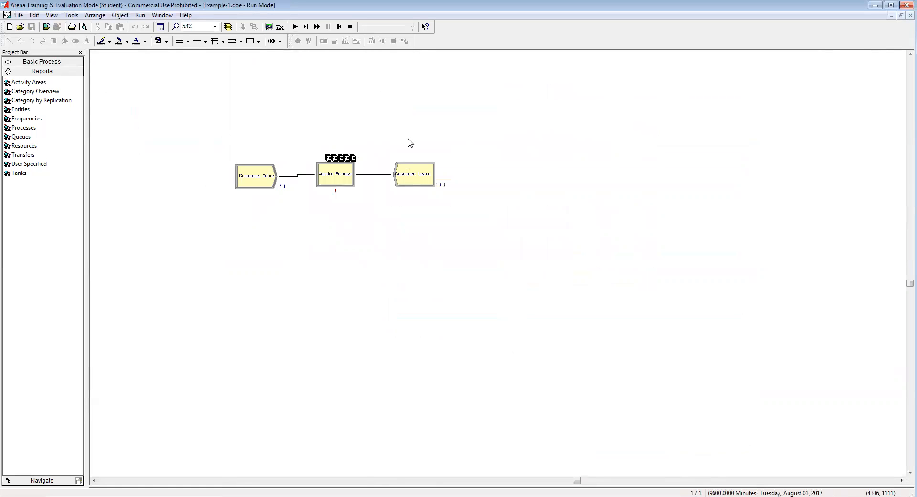
Step: View the Customers Arrive module's settings in run mode, and end the simulation run
mouse_move(253, 180)
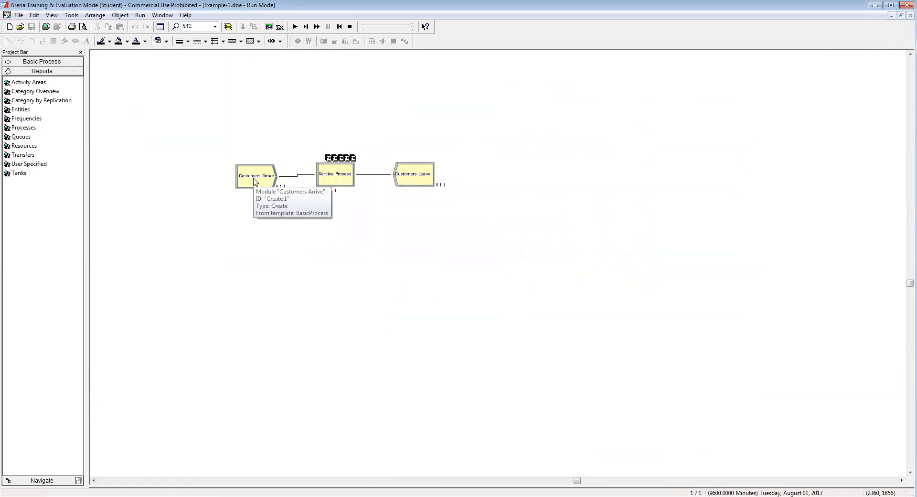
double_click(255, 181)
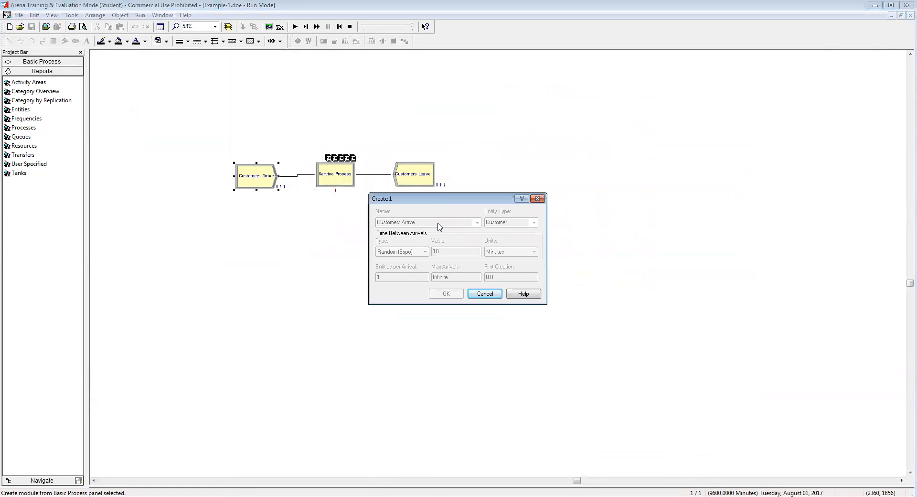
left_click(538, 200)
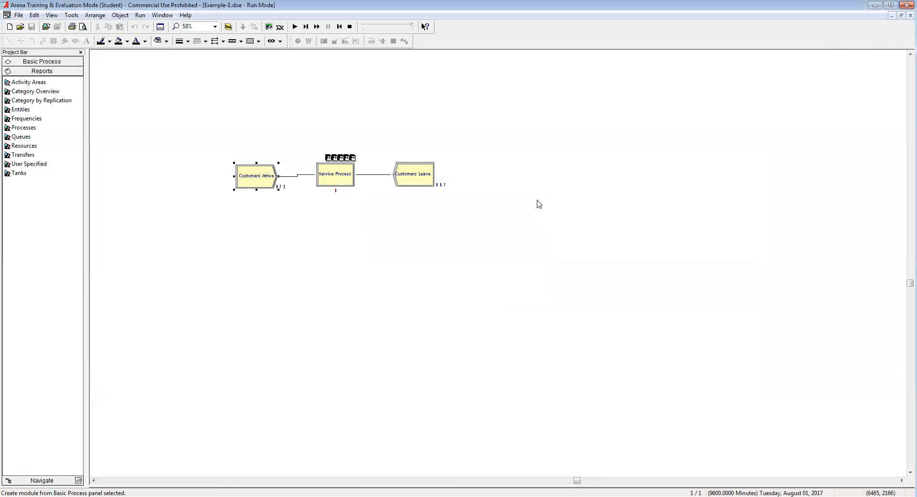
left_click(349, 28)
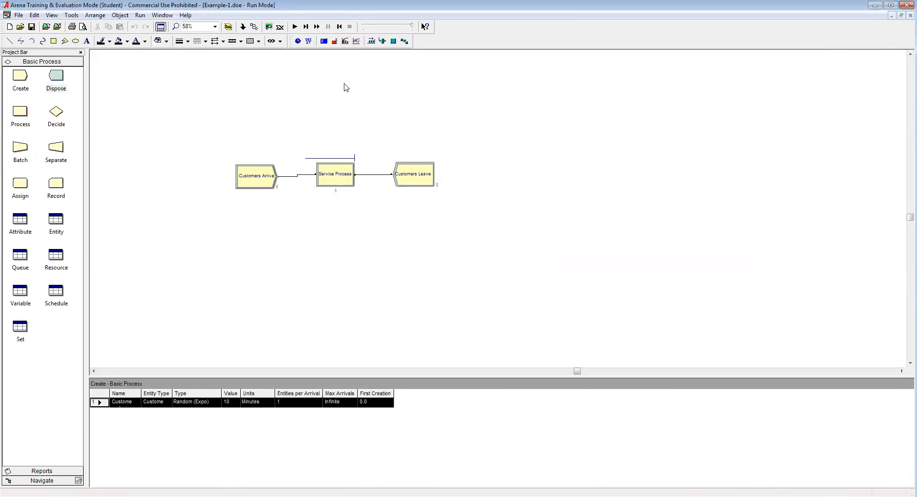
Step: Check the Customers Arrive module's settings in edit mode, close them and save the model
double_click(254, 178)
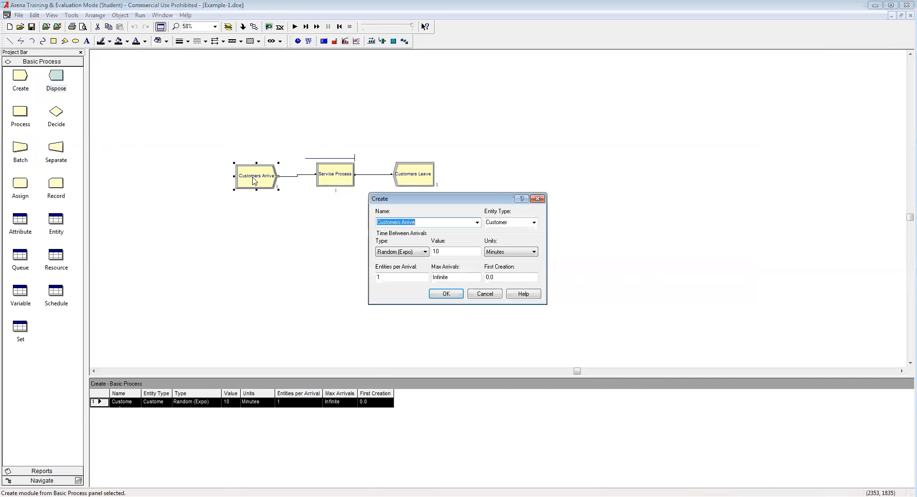
left_click(435, 224)
left_click(451, 252)
left_click(538, 198)
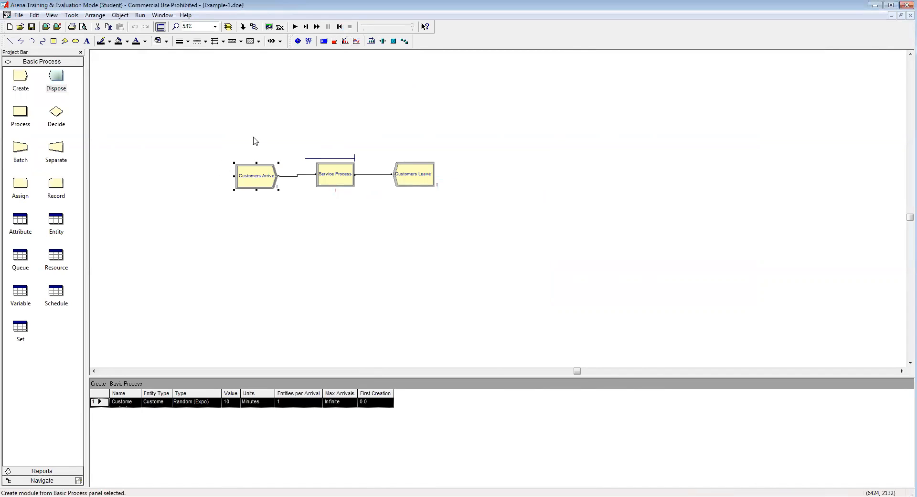
left_click(32, 27)
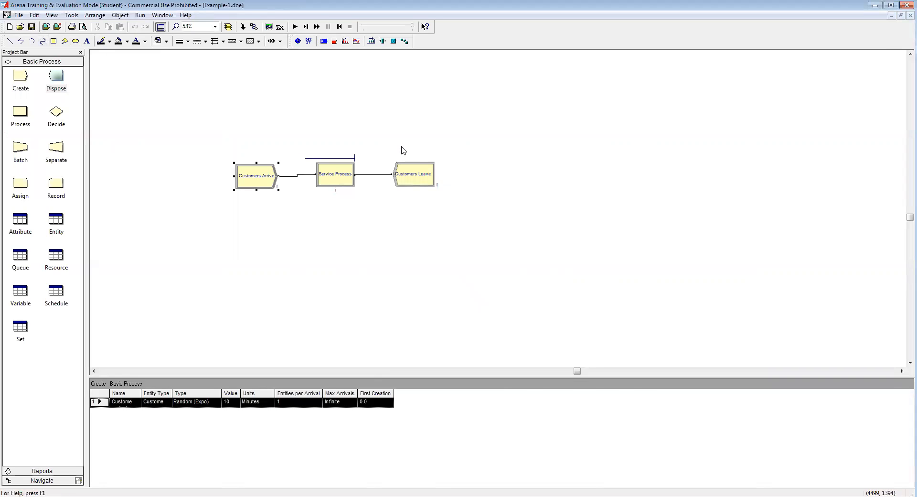